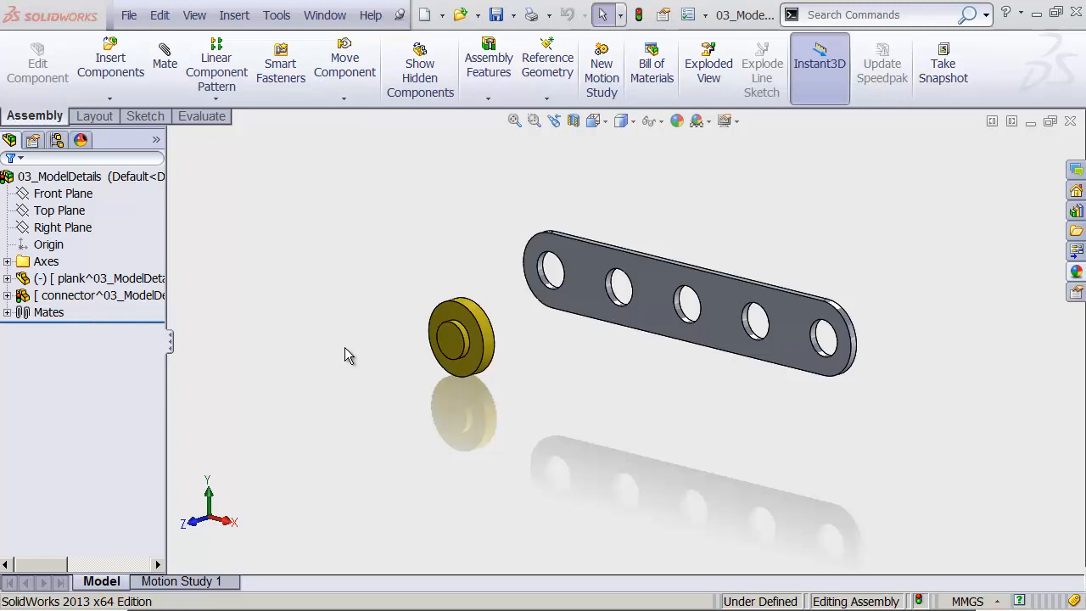
Switch to the scissorDemo assembly and move its links to examine how the scissor mechanism opens and closes.
click(325, 15)
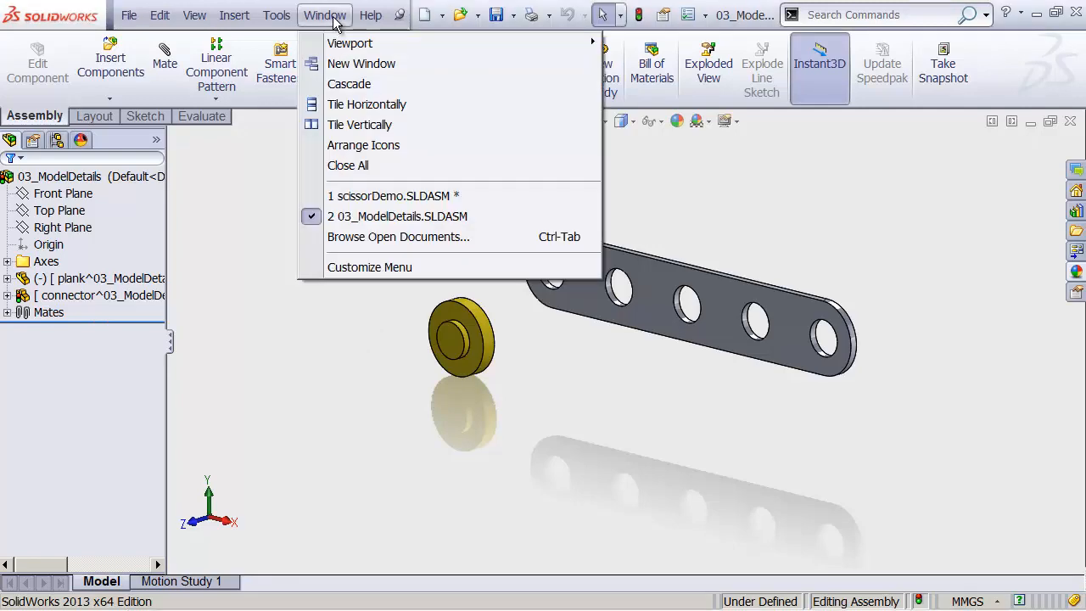
click(323, 203)
drag(573, 286, 651, 299)
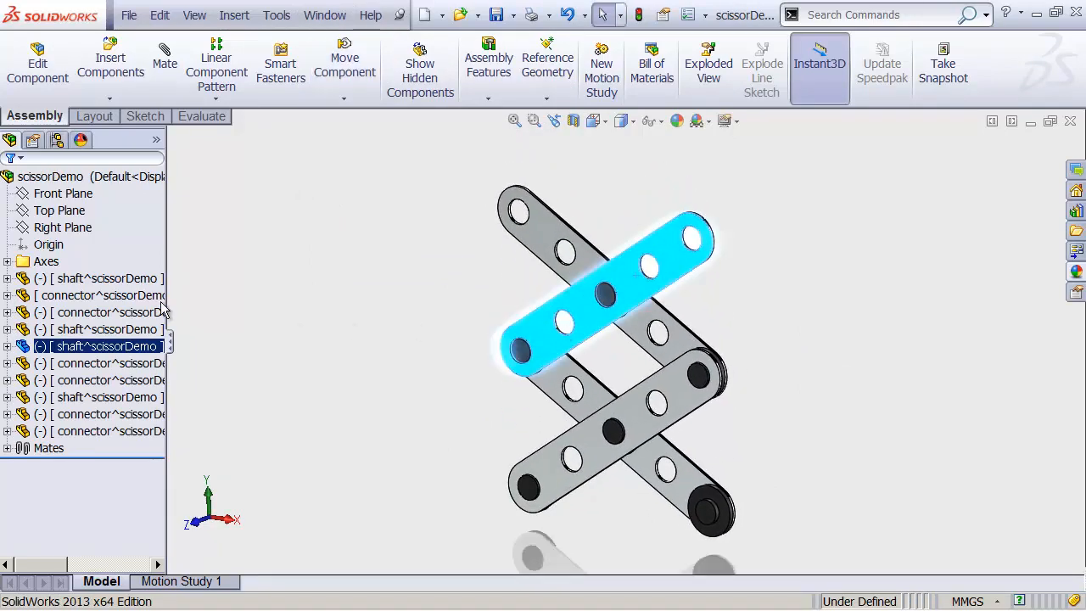
click(355, 339)
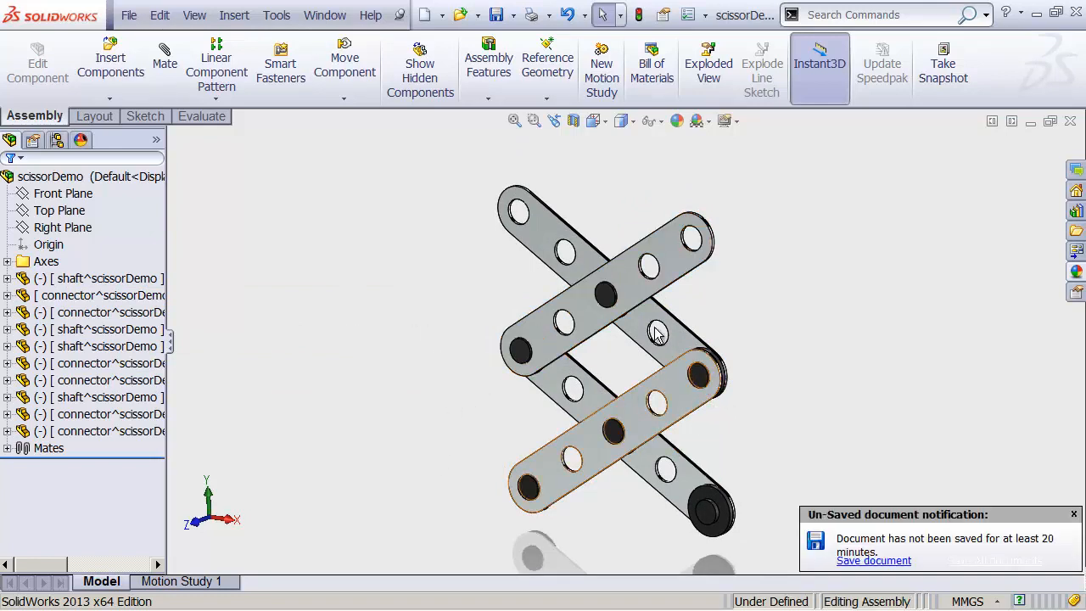
drag(594, 306, 617, 263)
click(625, 262)
click(602, 286)
drag(588, 305, 516, 310)
click(429, 322)
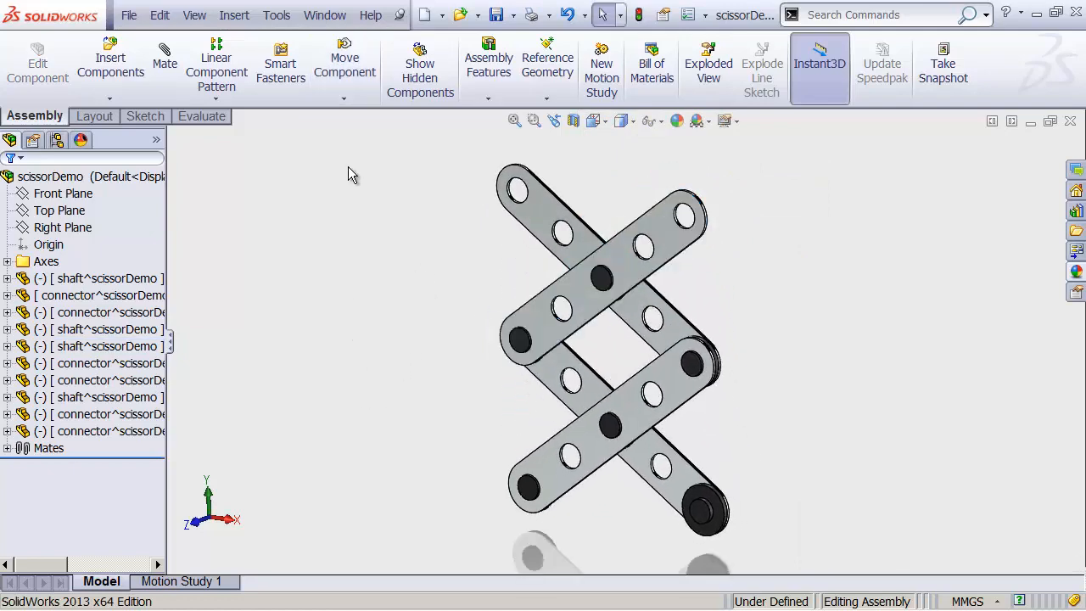
Return to the 03_ModelDetails assembly, fix the yellow connector in place and test that it is locked.
key(ctrl+Tab)
middle_drag(521, 329, 602, 311)
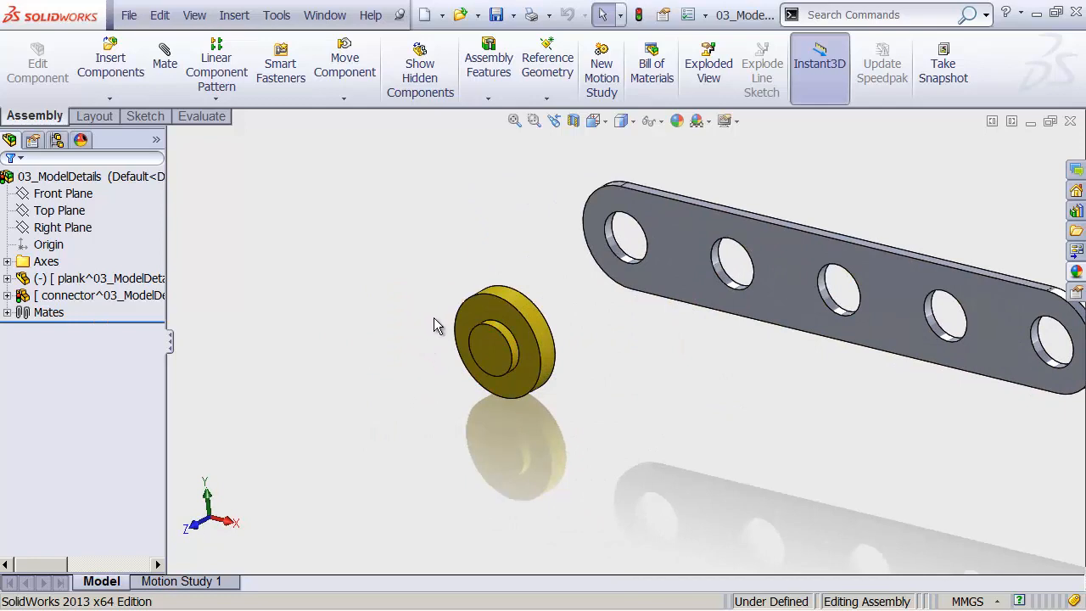
click(501, 314)
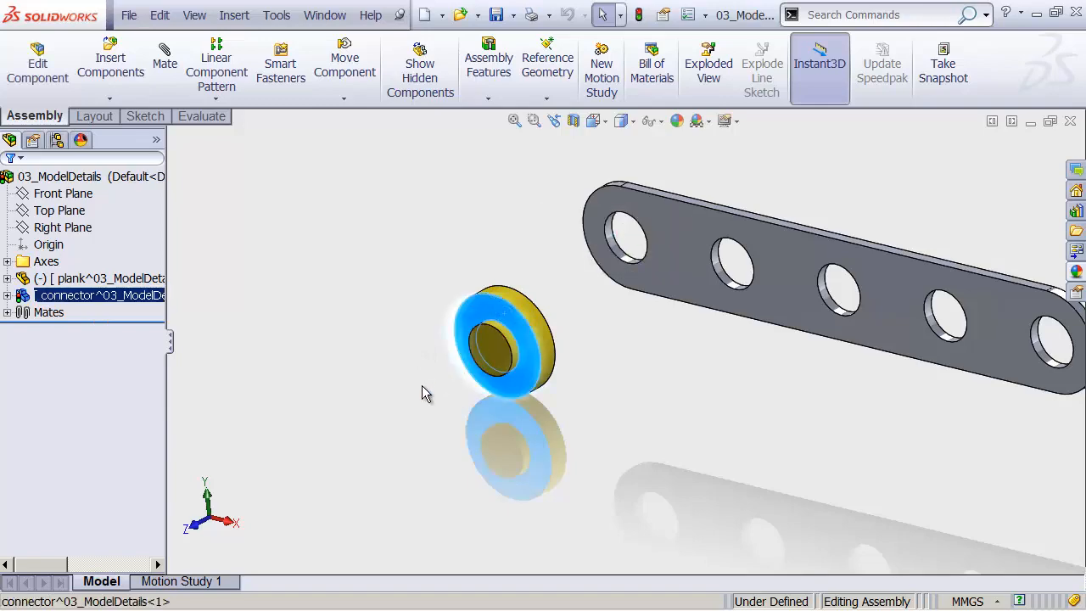
right_click(102, 301)
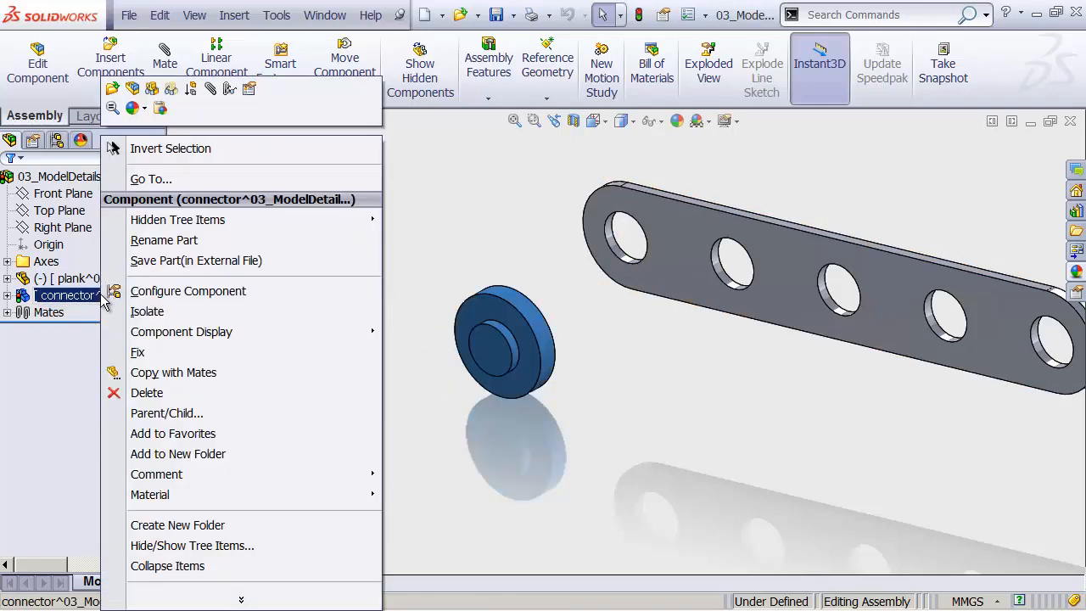
click(178, 357)
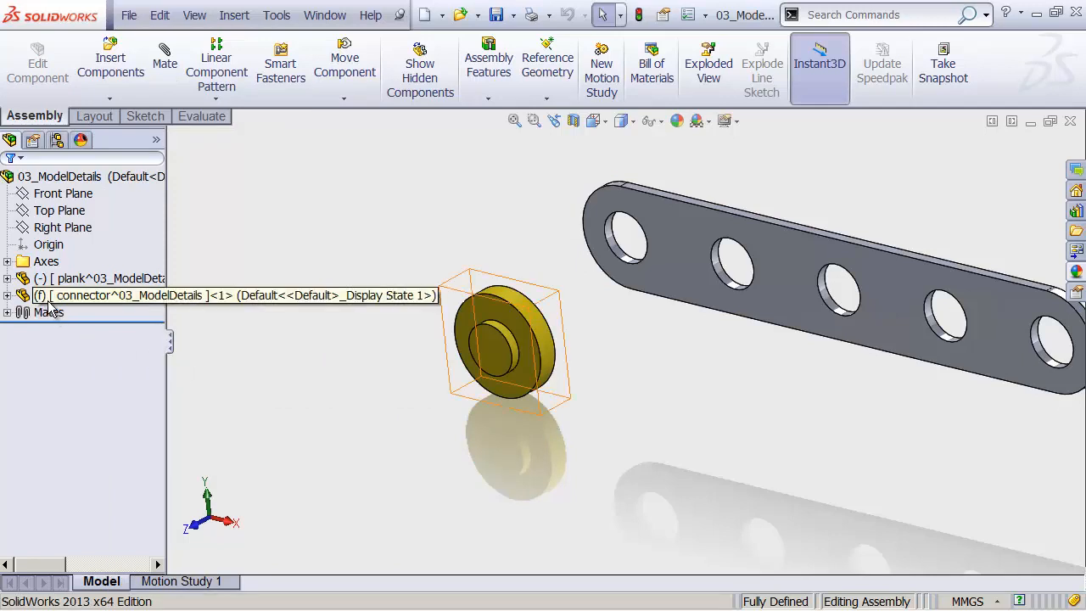
mouse_move(509, 371)
mouse_down()
mouse_move(497, 368)
mouse_move(512, 346)
mouse_move(475, 360)
mouse_up()
click(375, 354)
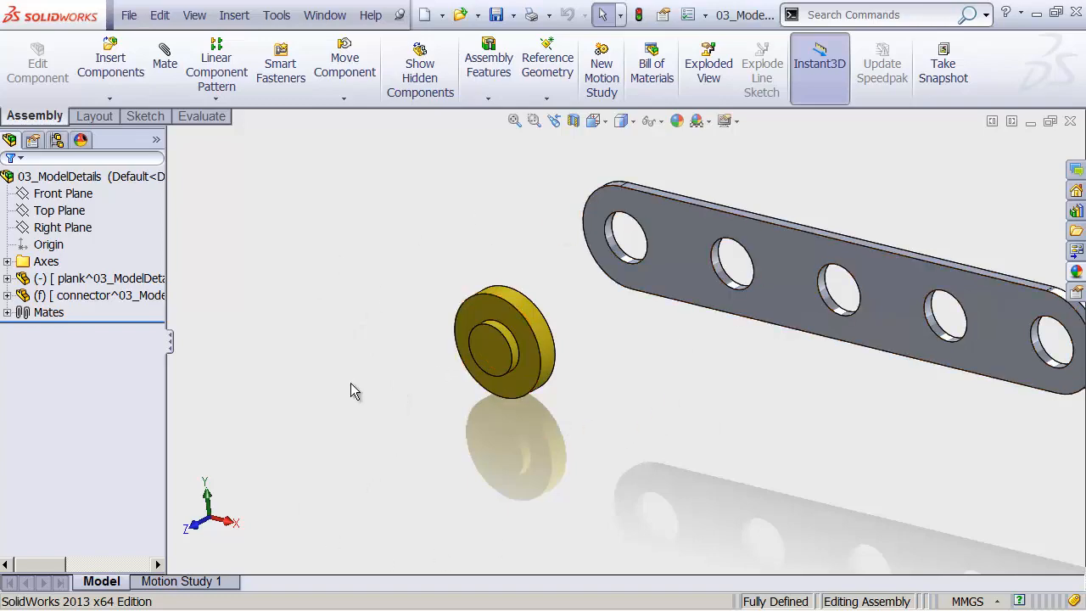
Add a concentric mate between the plank's end hole and the cylindrical face of the connector's small boss.
middle_drag(514, 378, 577, 285)
drag(654, 269, 647, 334)
middle_drag(604, 337, 594, 315)
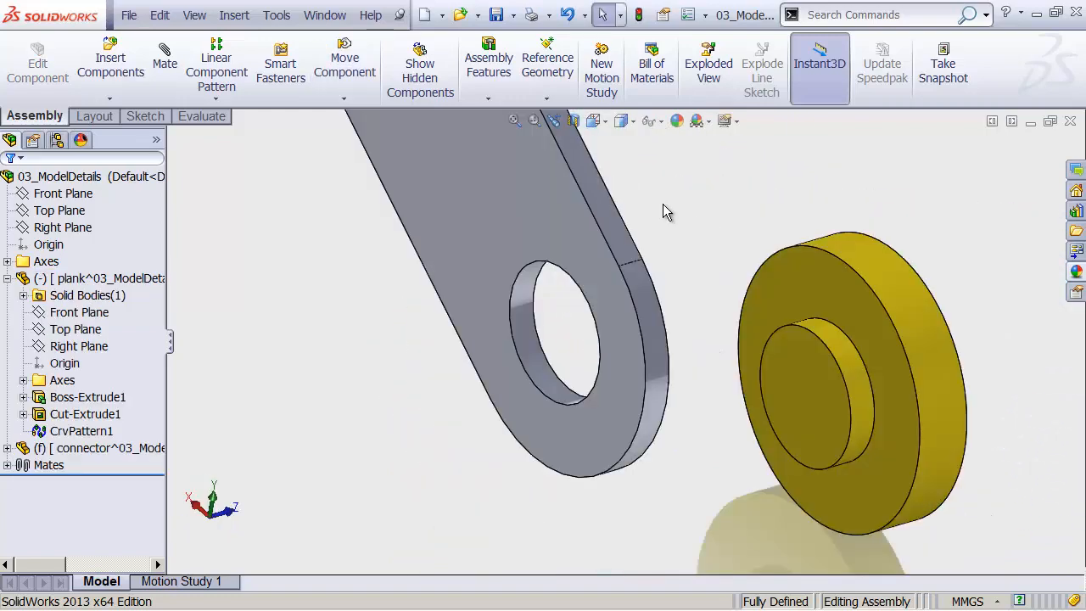
key(s)
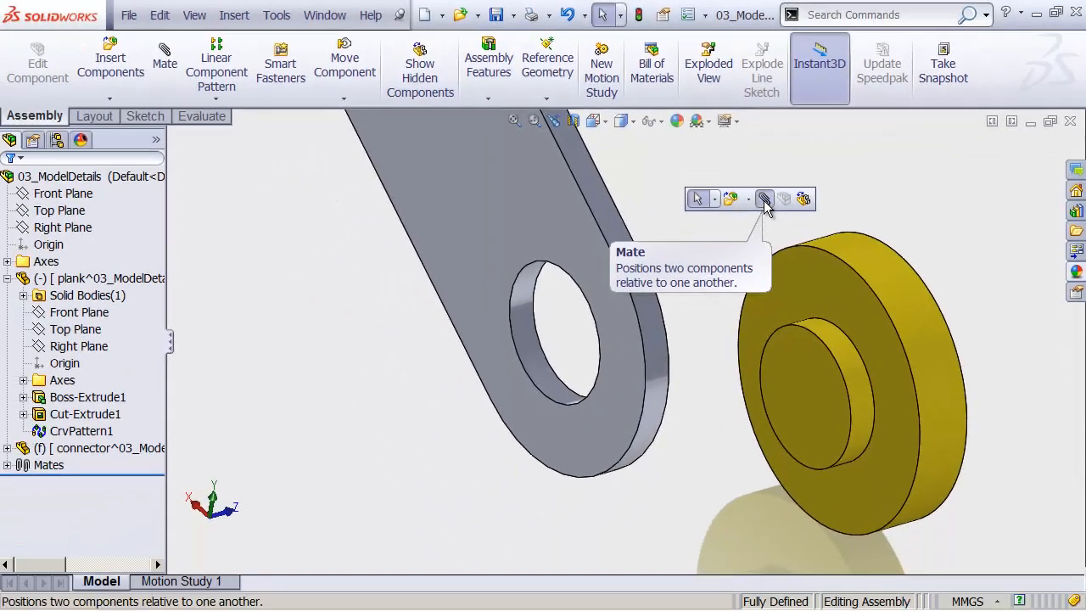
click(679, 251)
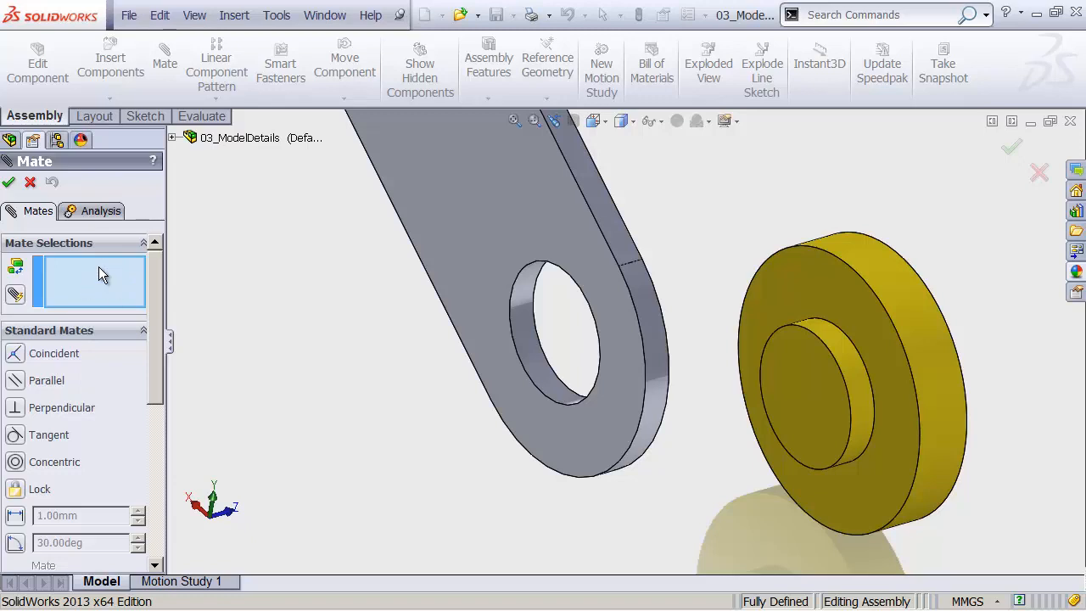
click(521, 321)
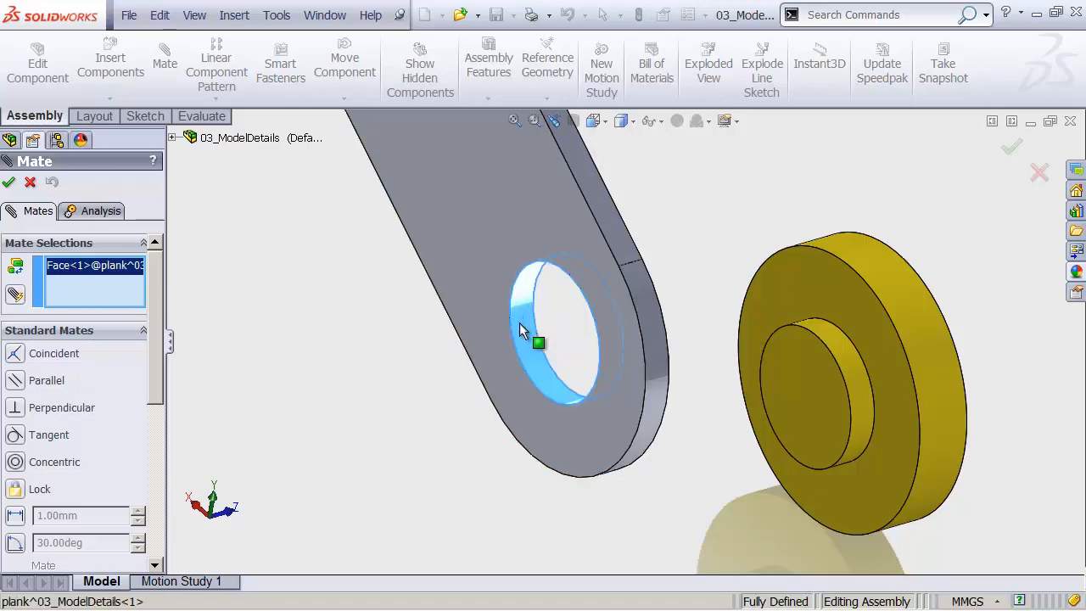
click(833, 336)
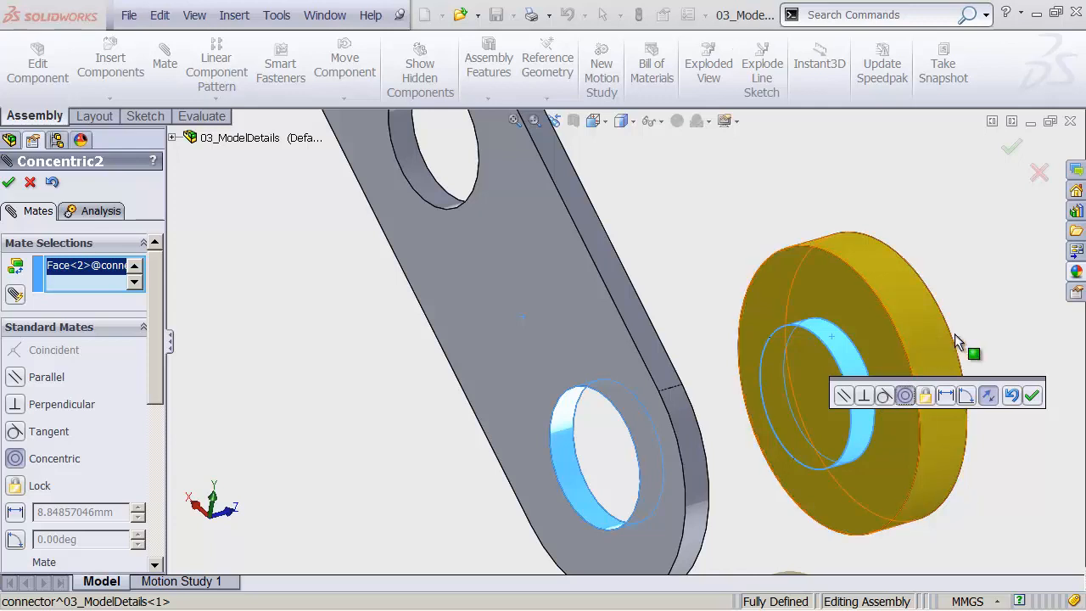
click(1031, 395)
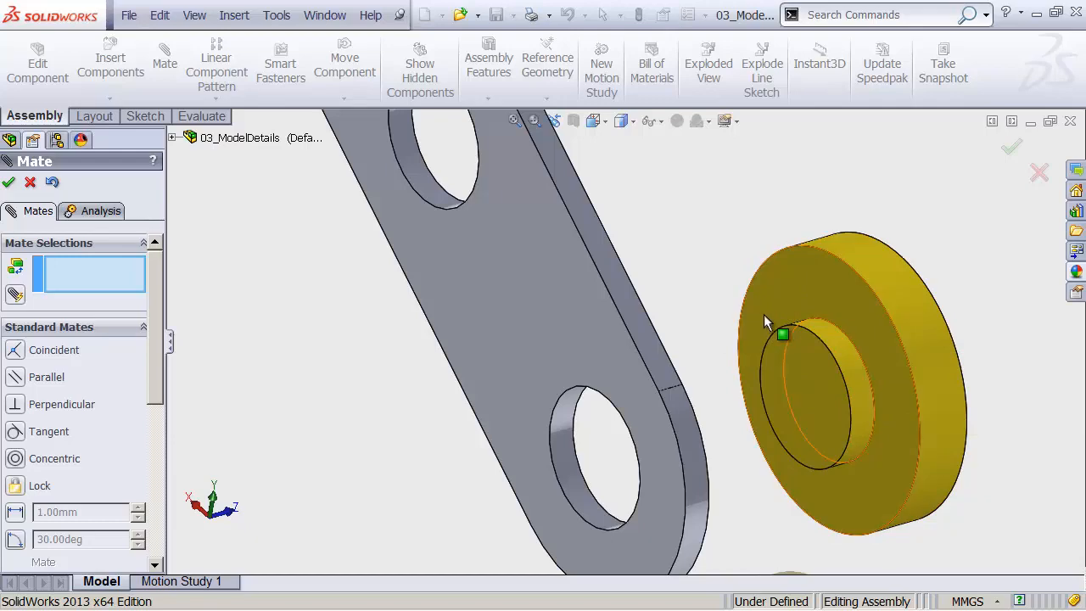
Add a coincident mate between the connector's flat flange face and the plank's facing side, and finish mating.
click(826, 295)
middle_drag(852, 293, 759, 273)
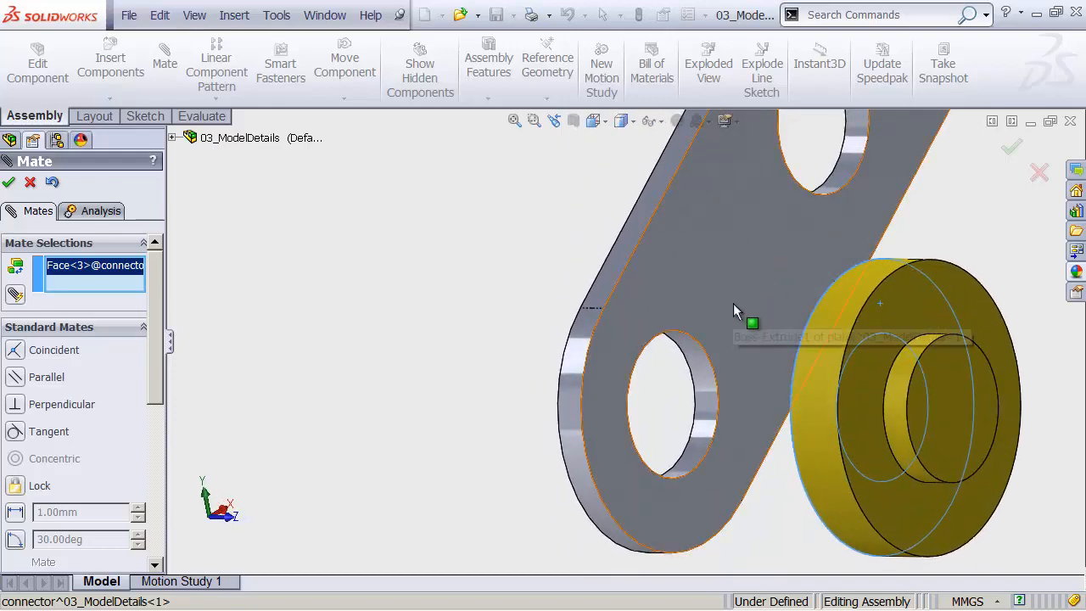
click(736, 302)
middle_drag(789, 328, 873, 340)
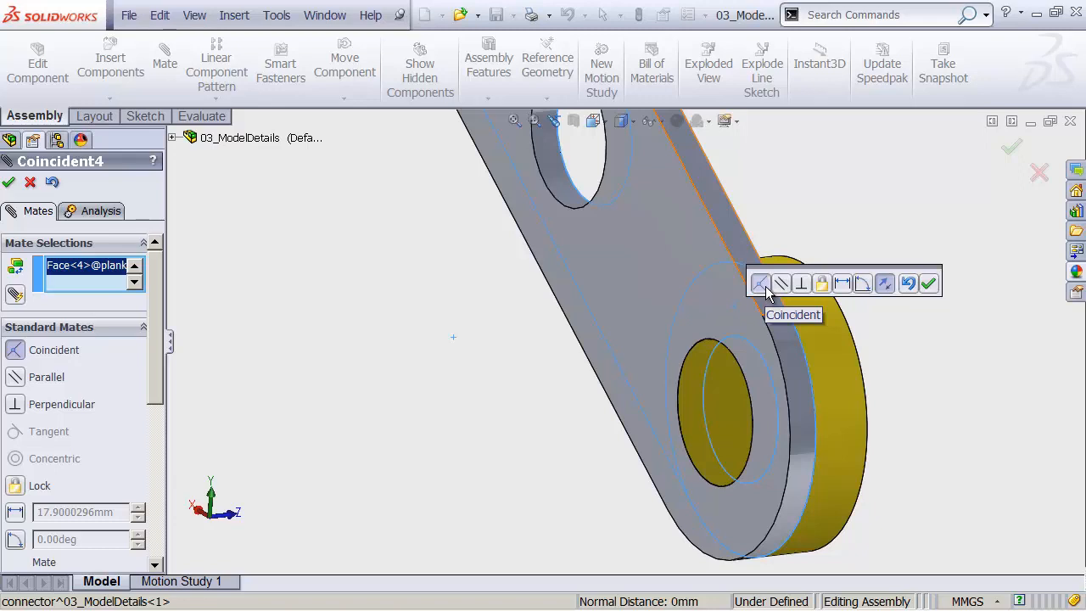
click(928, 283)
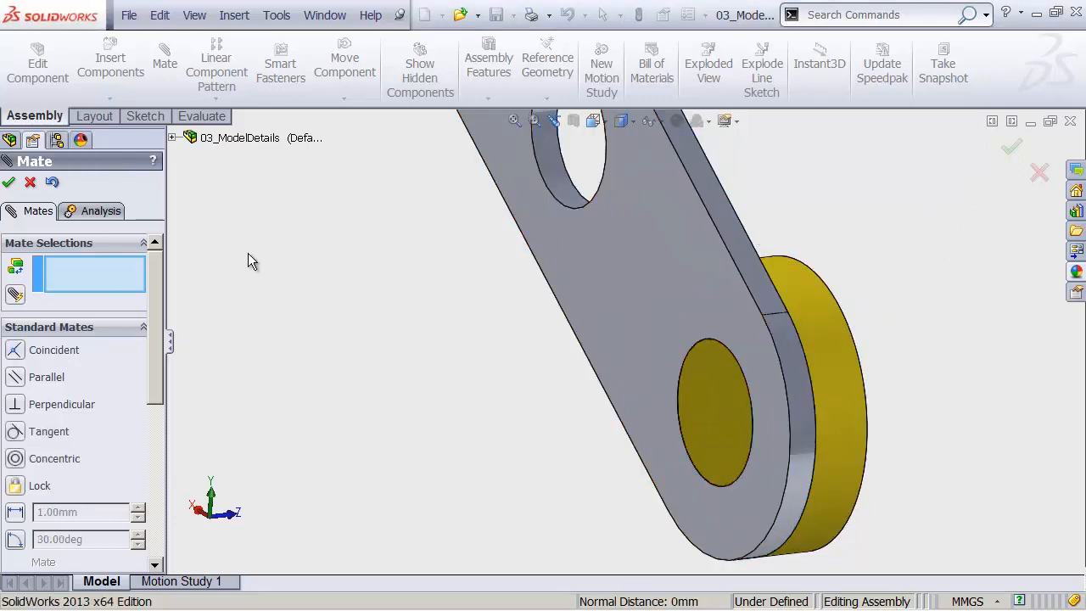
click(1009, 150)
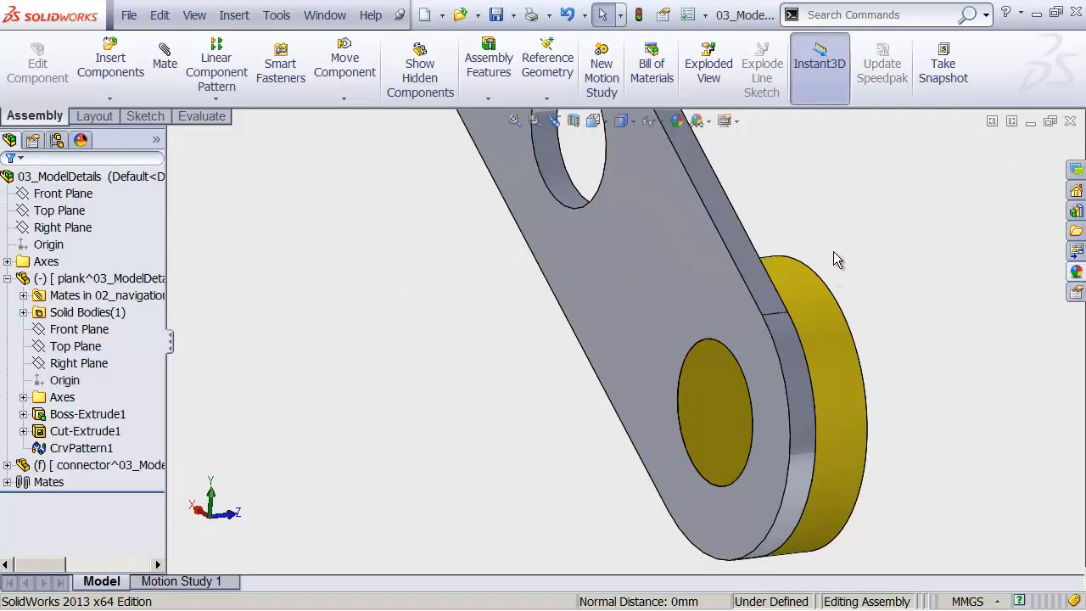
Swing the plank around the fixed connector to check its remaining rotational freedom.
shift+middle_drag(833, 251, 824, 264)
right_drag(822, 266, 912, 192)
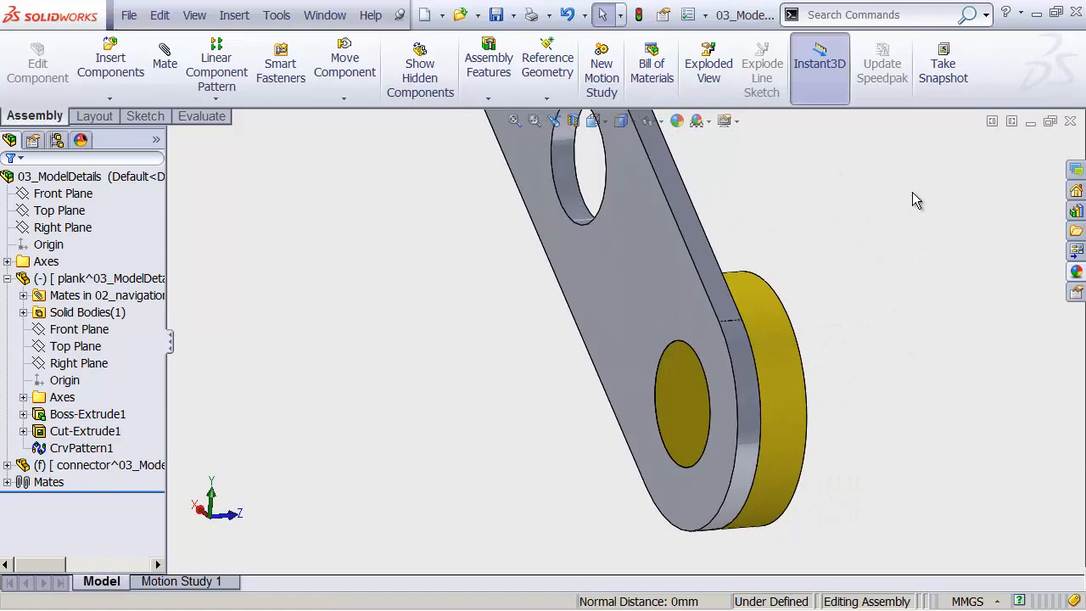
drag(591, 348, 685, 371)
click(686, 371)
middle_drag(686, 371, 671, 335)
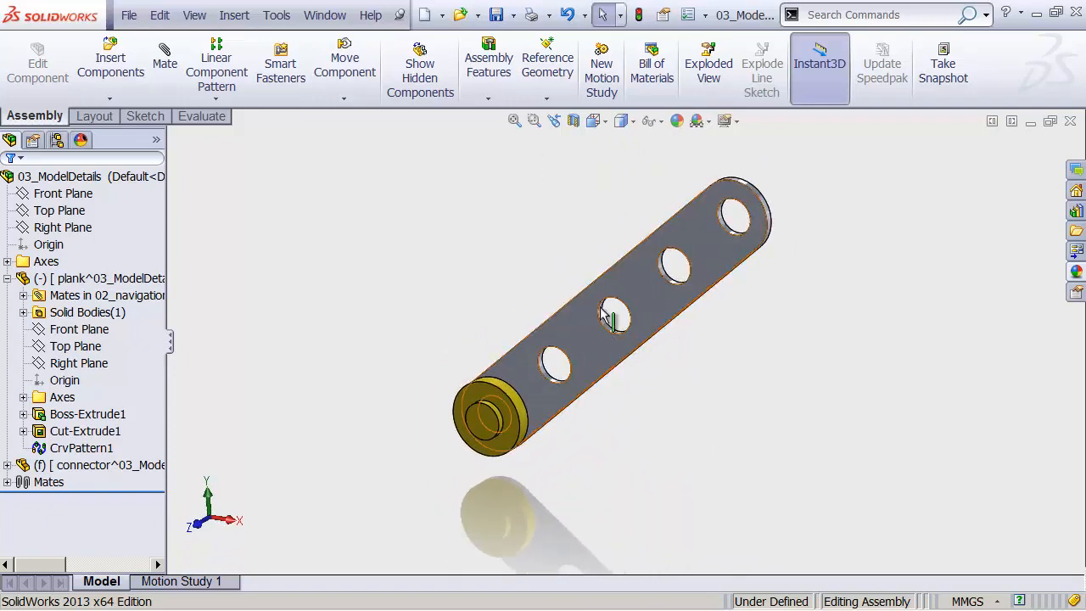
drag(591, 349, 592, 383)
click(443, 300)
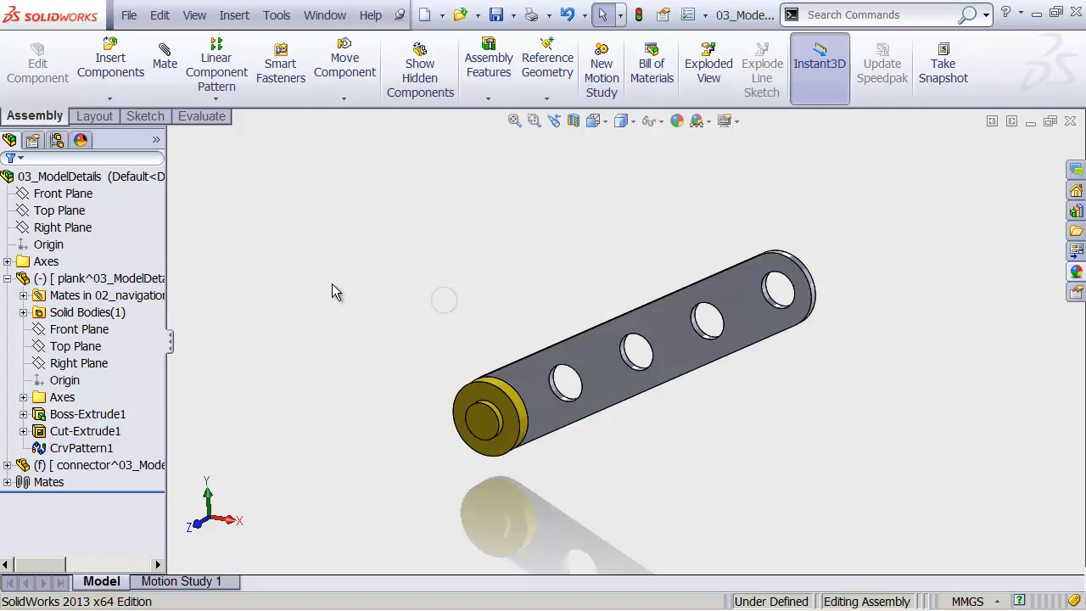
Collapse the plank's expanded feature tree and place a second copy of the connector above the plank.
click(8, 279)
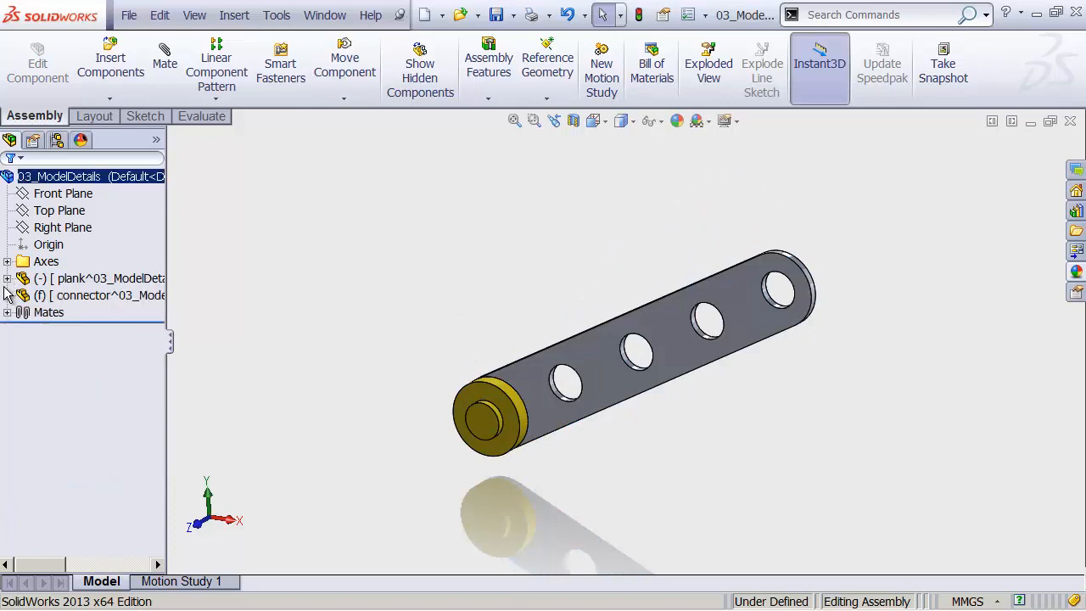
click(100, 294)
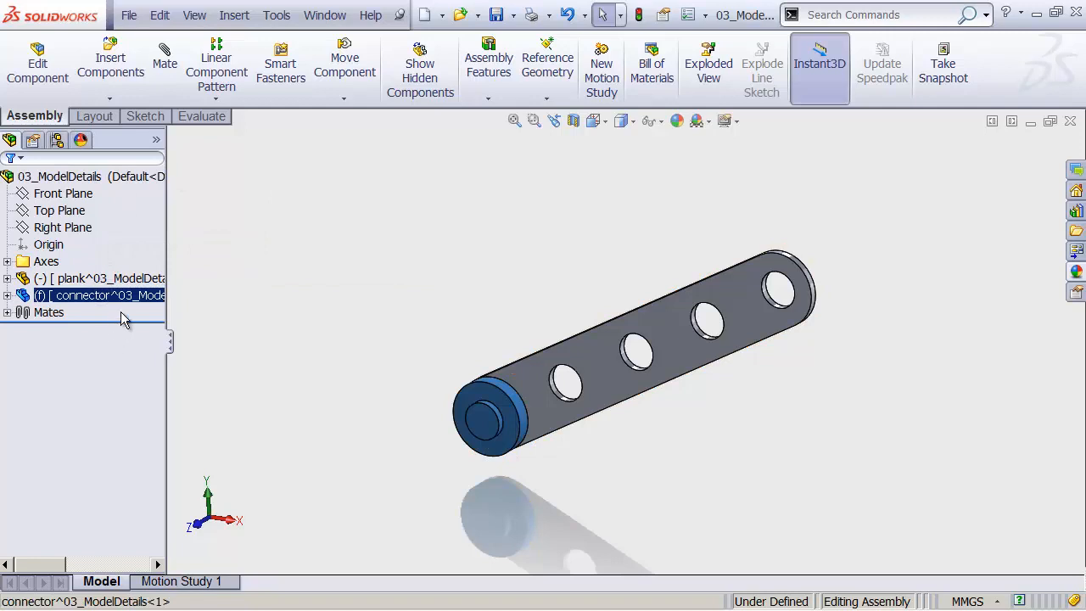
key(ctrl)
key(ctrl+v)
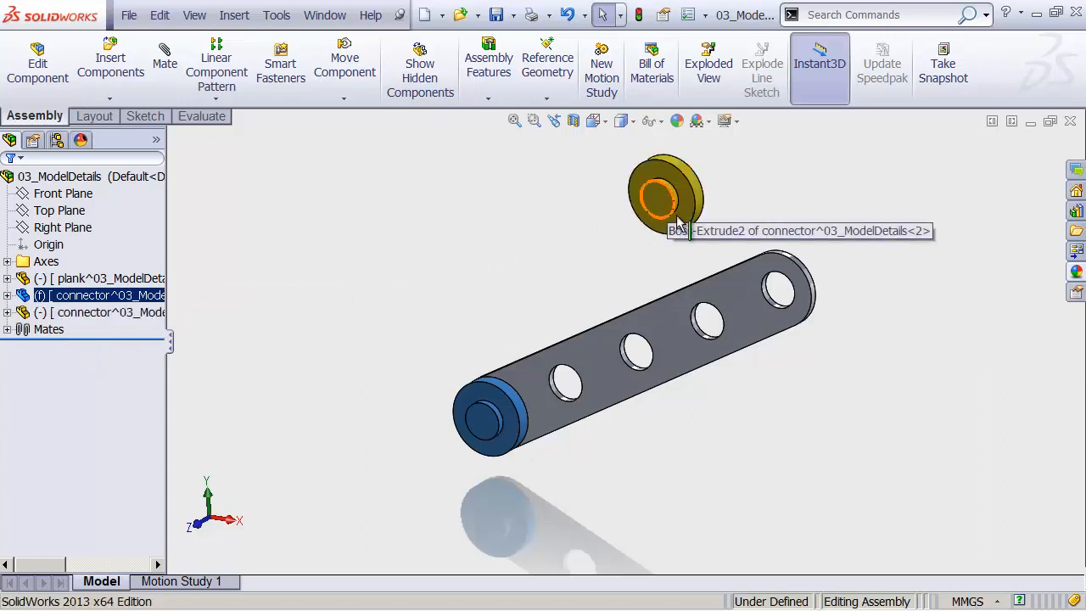
Add a concentric mate between the second connector's small boss and the hole at the plank's free end.
middle_drag(741, 248, 648, 212)
click(609, 264)
ctrl+middle_drag(648, 245, 620, 317)
middle_drag(678, 260, 615, 255)
key(s)
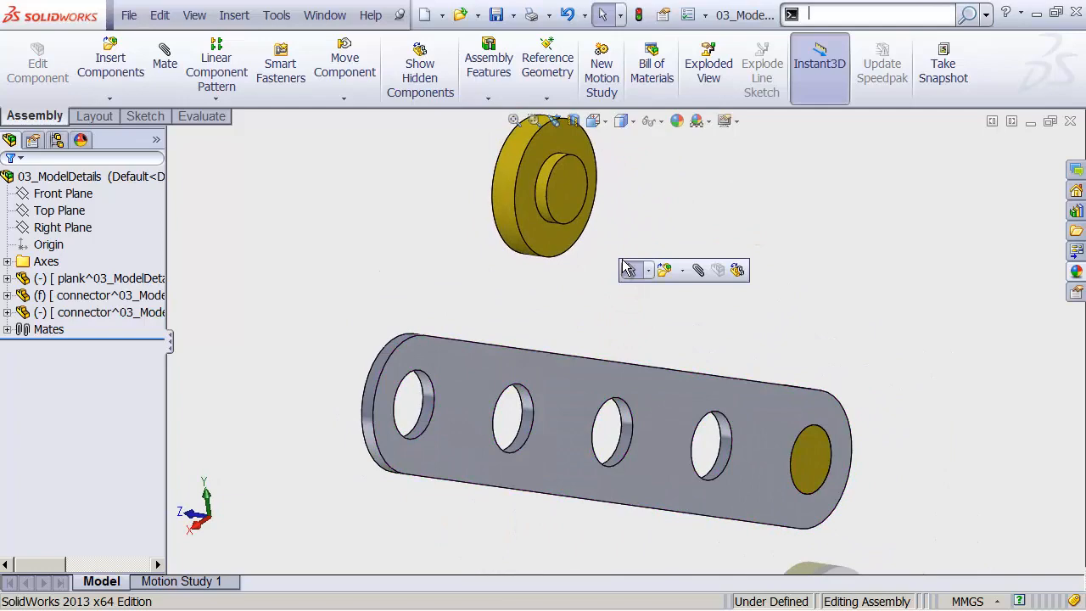
click(698, 270)
click(541, 194)
shift+middle_drag(448, 354, 616, 285)
click(472, 382)
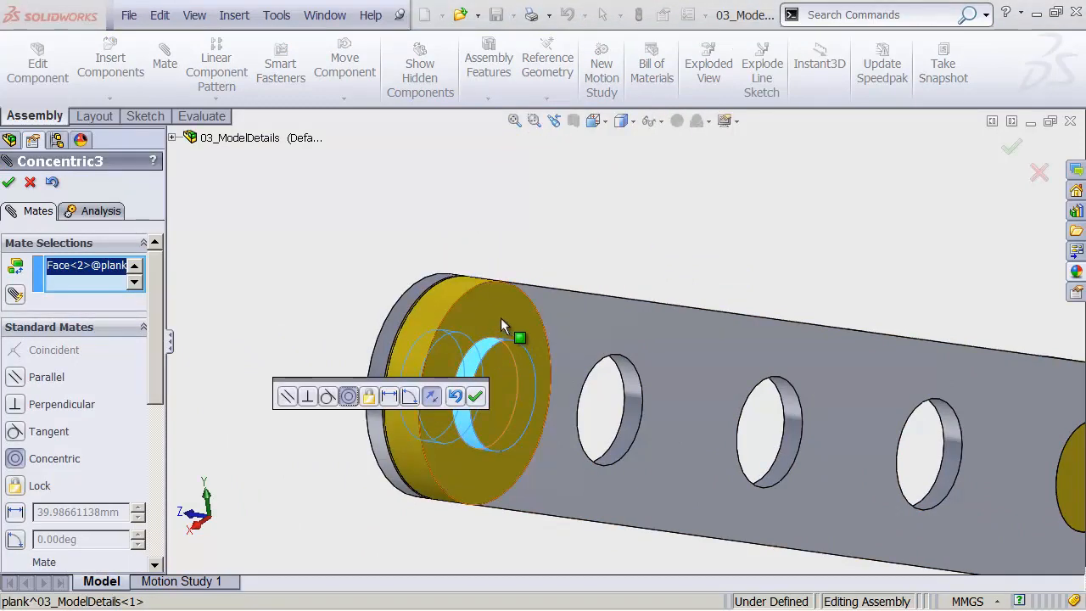
click(475, 395)
Add a coincident mate between the second connector's flange face and the plank's face, and finish mating.
click(504, 312)
middle_drag(577, 314, 617, 326)
click(616, 326)
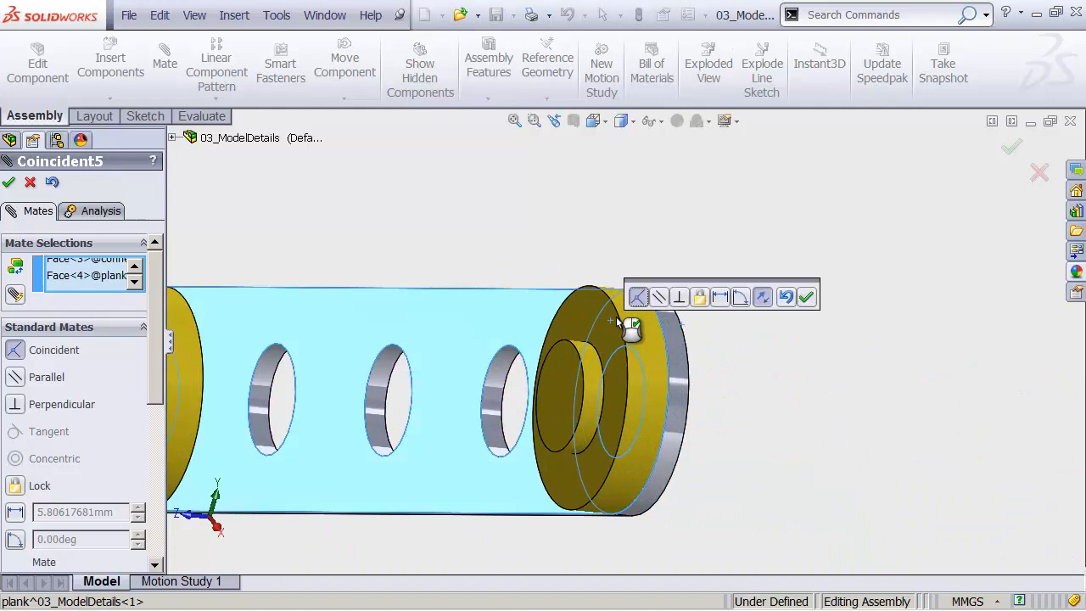
click(806, 297)
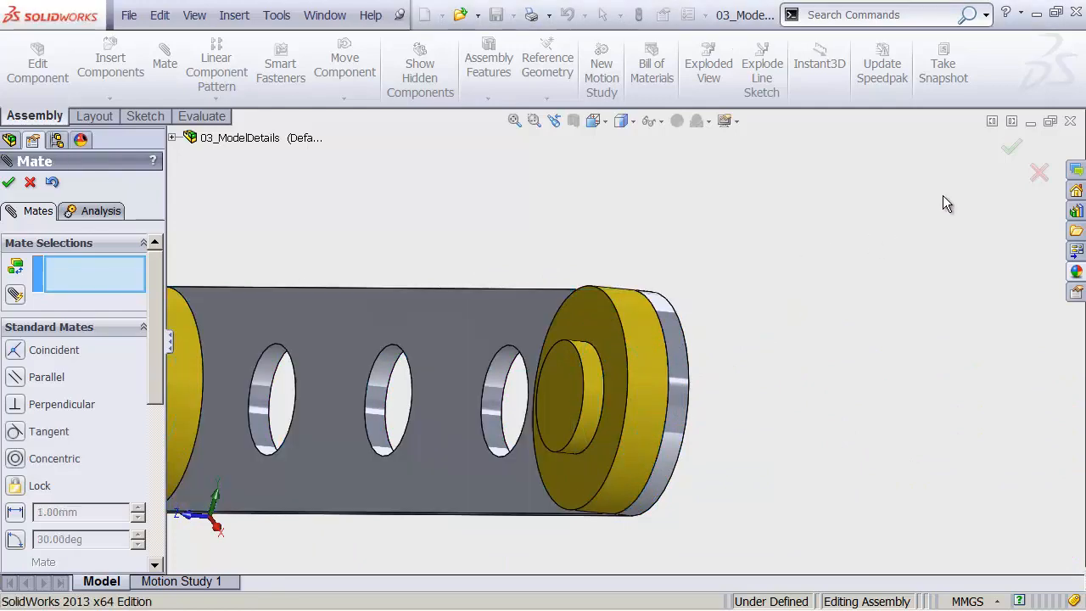
click(1008, 147)
Swing the plank with both connectors attached to check the linkage's motion.
shift+middle_drag(594, 339, 639, 341)
key(ctrl+7)
drag(673, 337, 618, 360)
key(Escape)
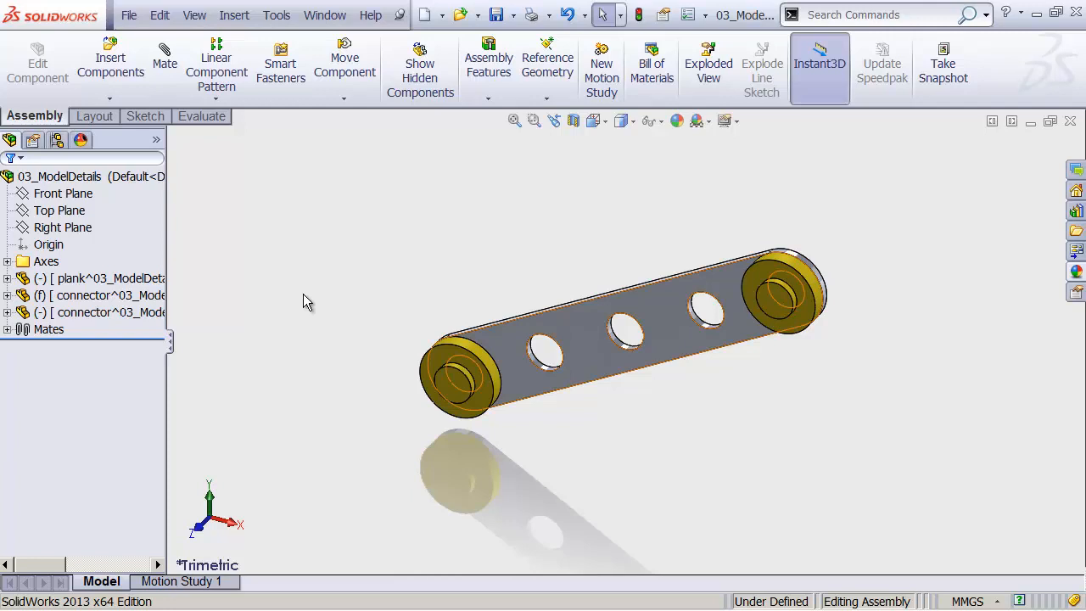
Place a second copy of the plank above the first one and a third copy of the connector beside them.
click(149, 278)
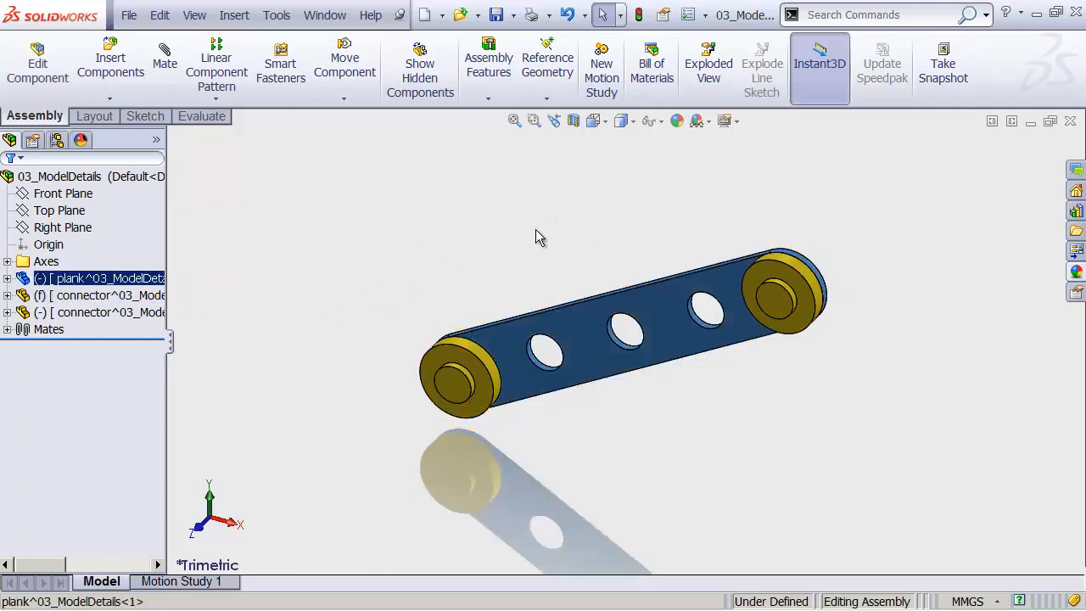
ctrl+drag(529, 222, 589, 213)
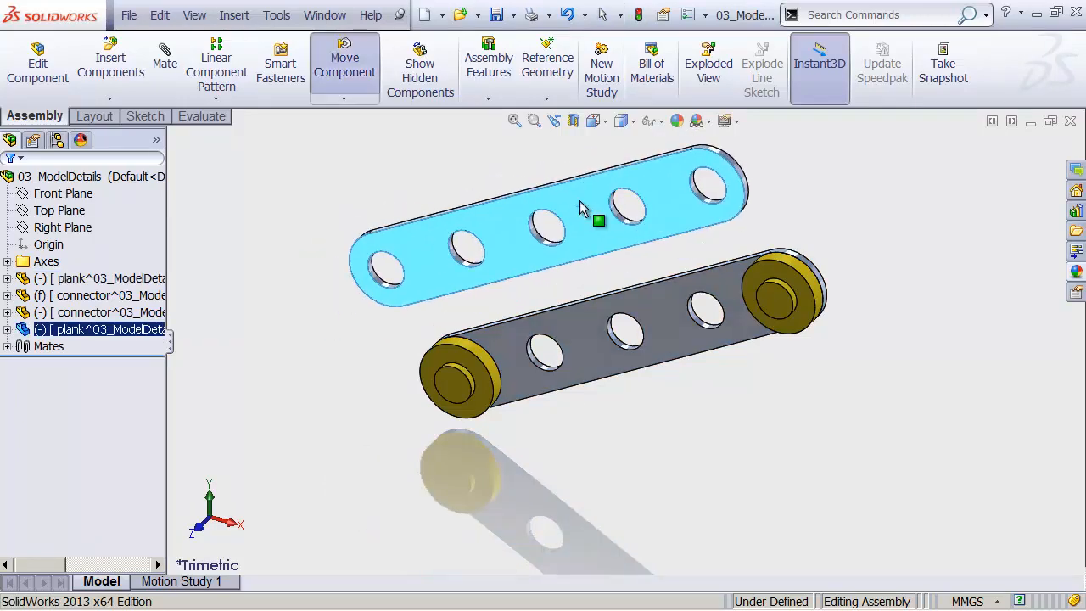
click(102, 331)
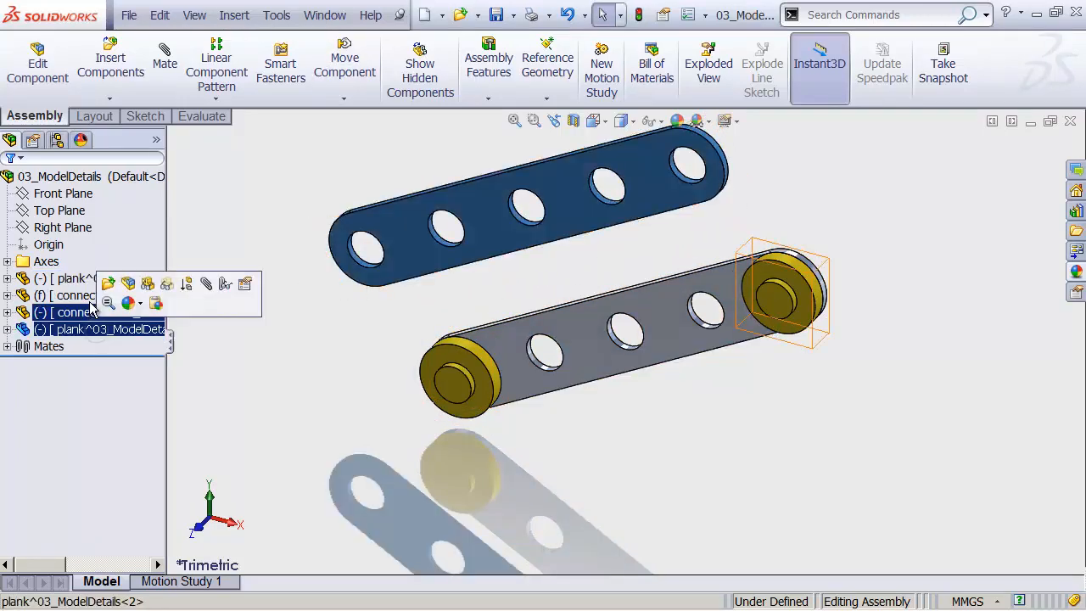
click(97, 296)
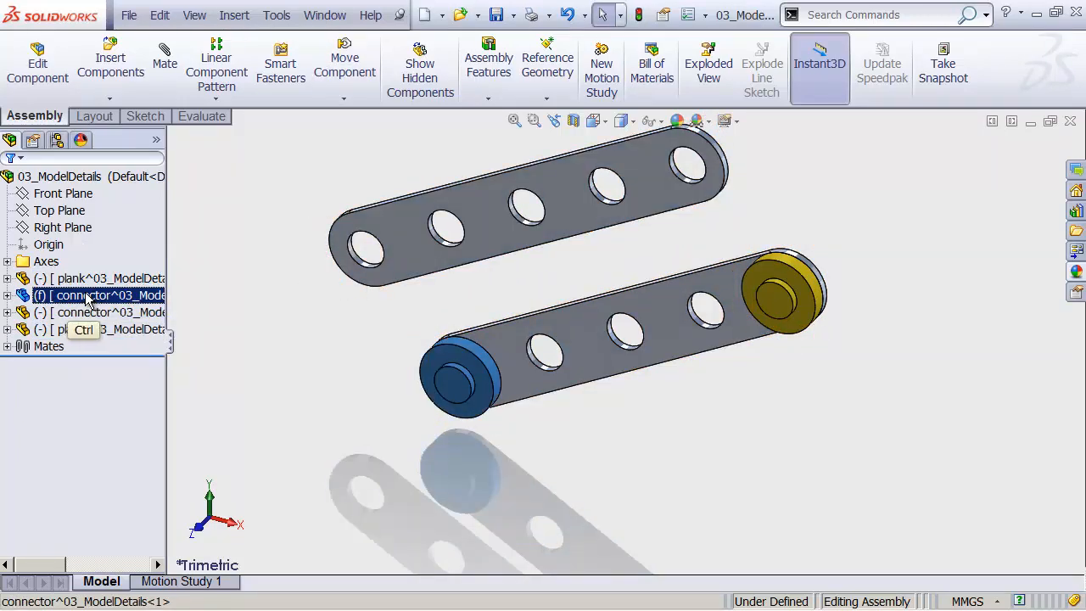
ctrl+drag(99, 297, 562, 281)
Add a concentric mate between the third connector's small boss and the middle hole of the first plank.
middle_drag(561, 293, 512, 318)
shift+middle_drag(704, 268, 736, 200)
ctrl+middle_drag(737, 200, 714, 225)
click(713, 233)
key(s)
click(787, 254)
click(585, 253)
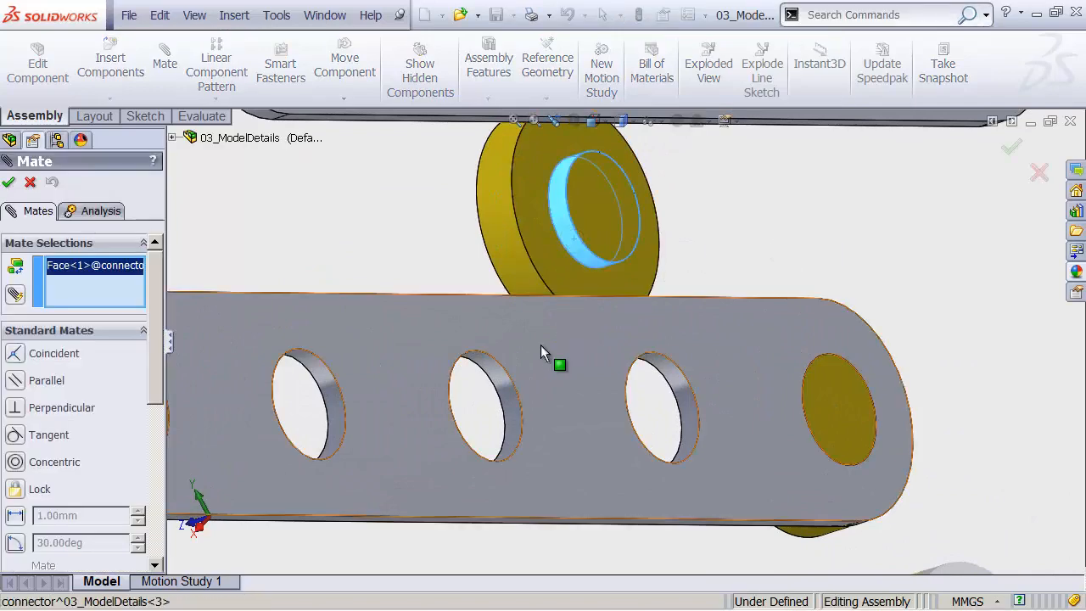
click(503, 389)
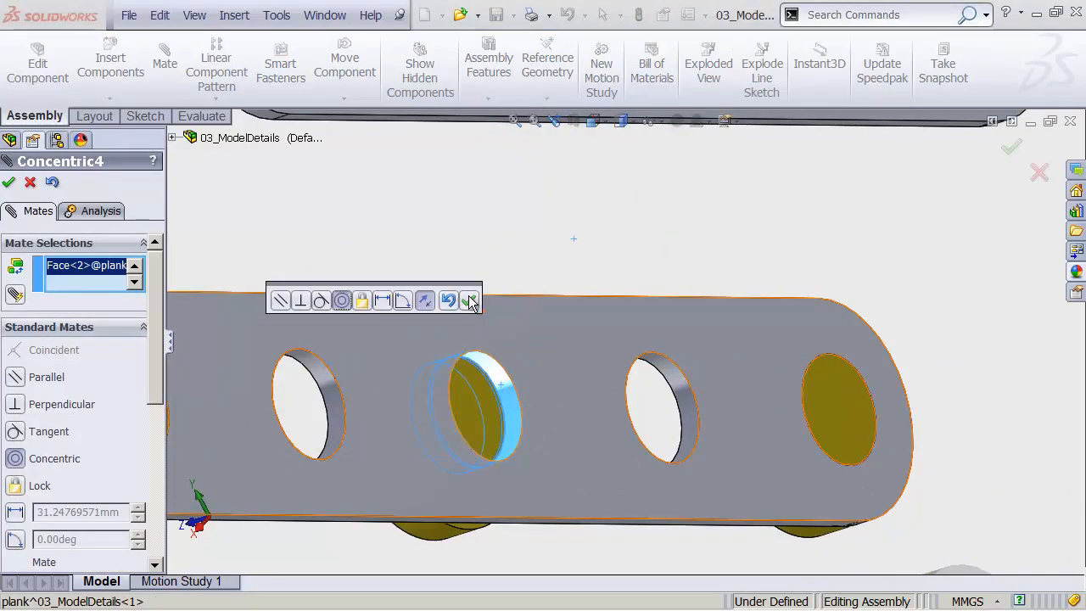
click(468, 302)
Add a coincident mate between the third connector's flange face and the face of the first plank.
middle_drag(550, 303, 445, 360)
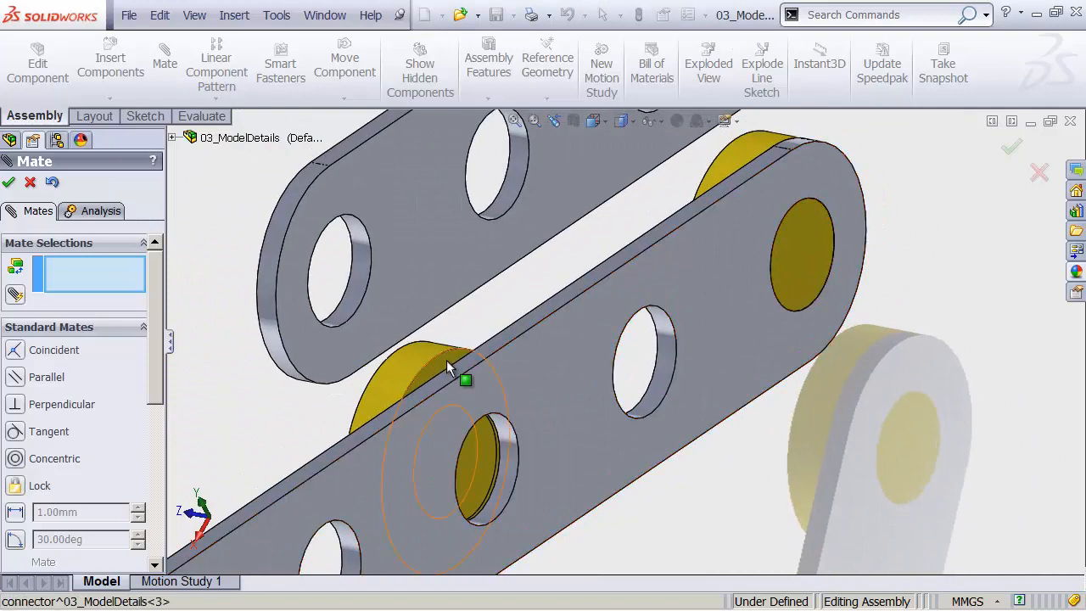
click(445, 360)
middle_drag(542, 359, 593, 355)
click(544, 408)
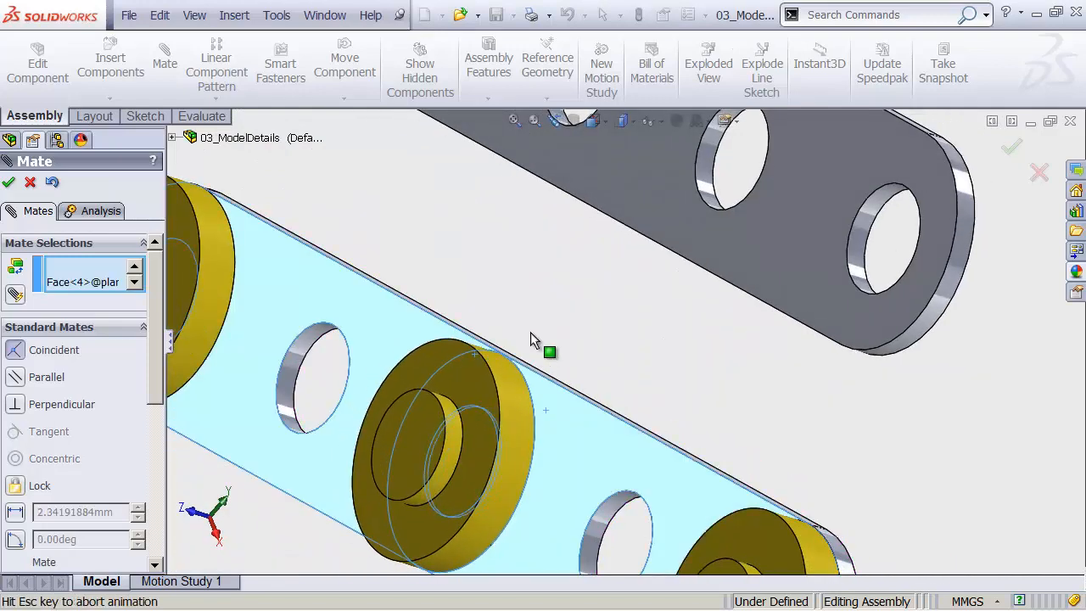
click(507, 313)
Add a concentric mate between the second plank's middle hole and the third connector's free boss.
shift+middle_drag(582, 304, 563, 281)
click(501, 405)
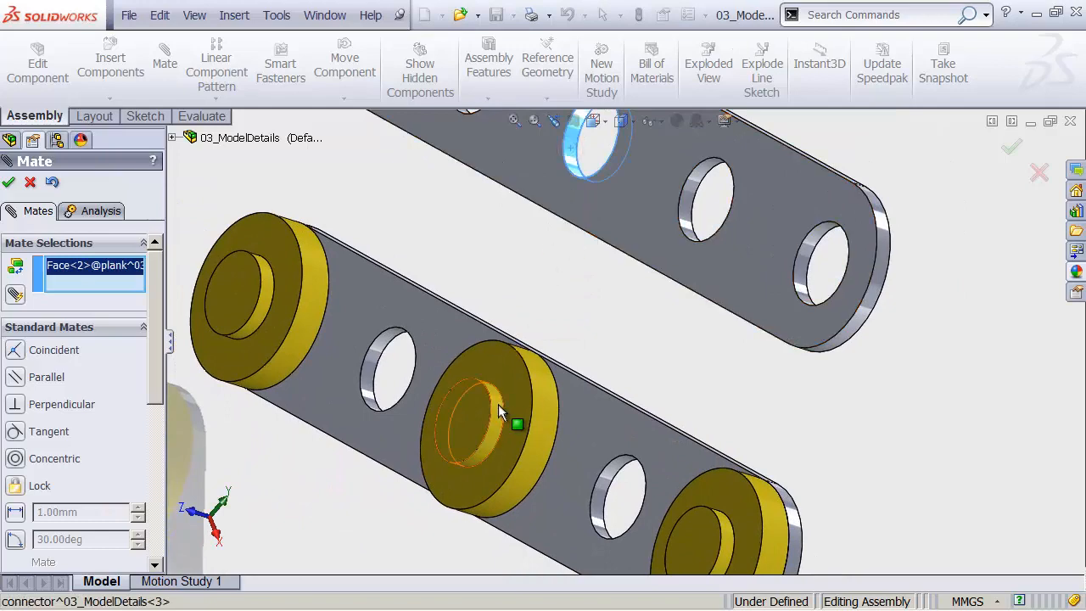
click(10, 182)
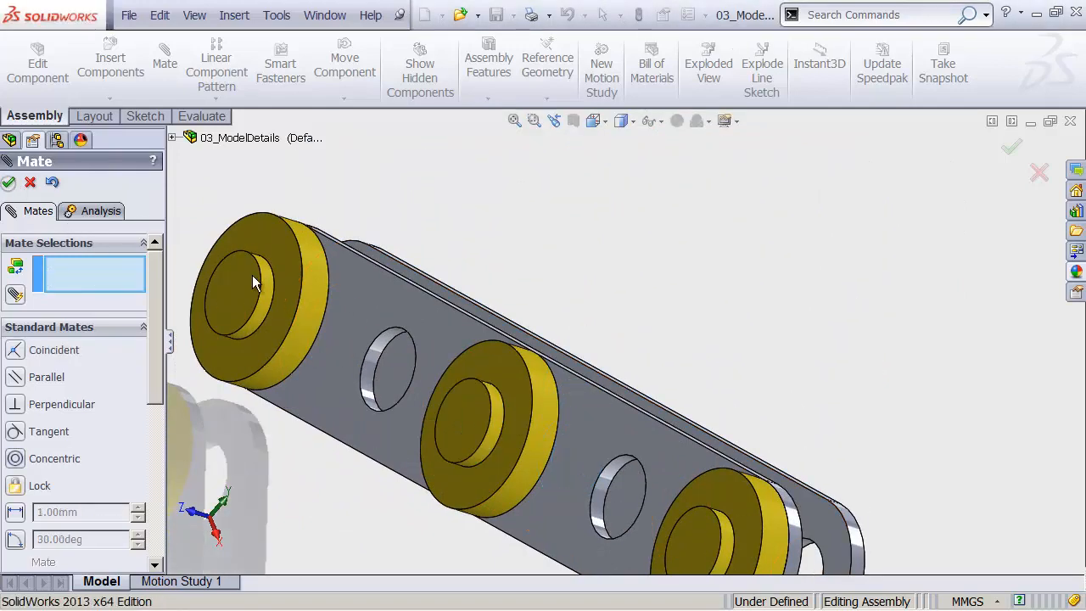
Add a coincident mate between the third connector's other flange face and the second plank's inner face, and finish mating.
middle_drag(650, 352, 586, 366)
click(511, 370)
click(576, 371)
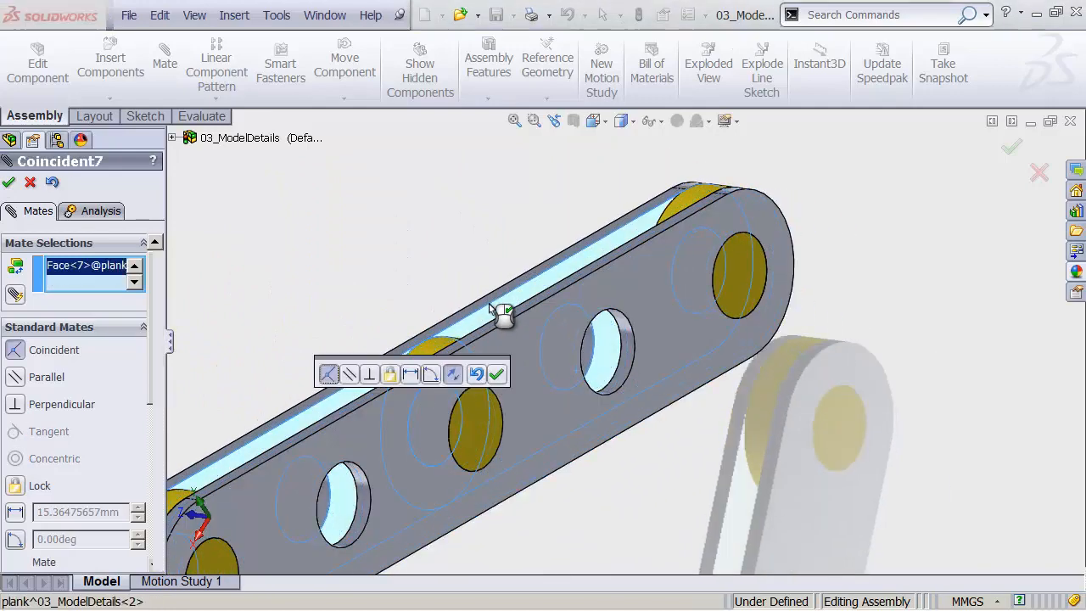
click(1012, 151)
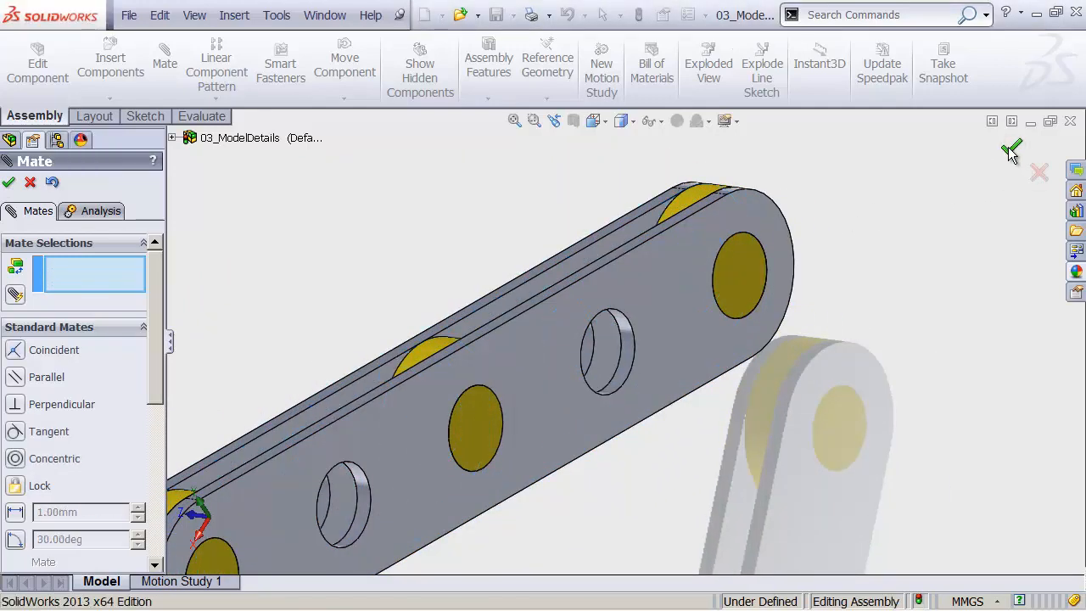
click(1012, 150)
Swing the second plank about the middle connector so that it crosses the first plank.
middle_drag(557, 351, 671, 296)
scroll(671, 296, up, 2)
drag(772, 350, 650, 385)
key(Escape)
click(553, 214)
Switch to the open scissorDemo assembly and move one of its planks to try the completed linkage's motion.
click(325, 14)
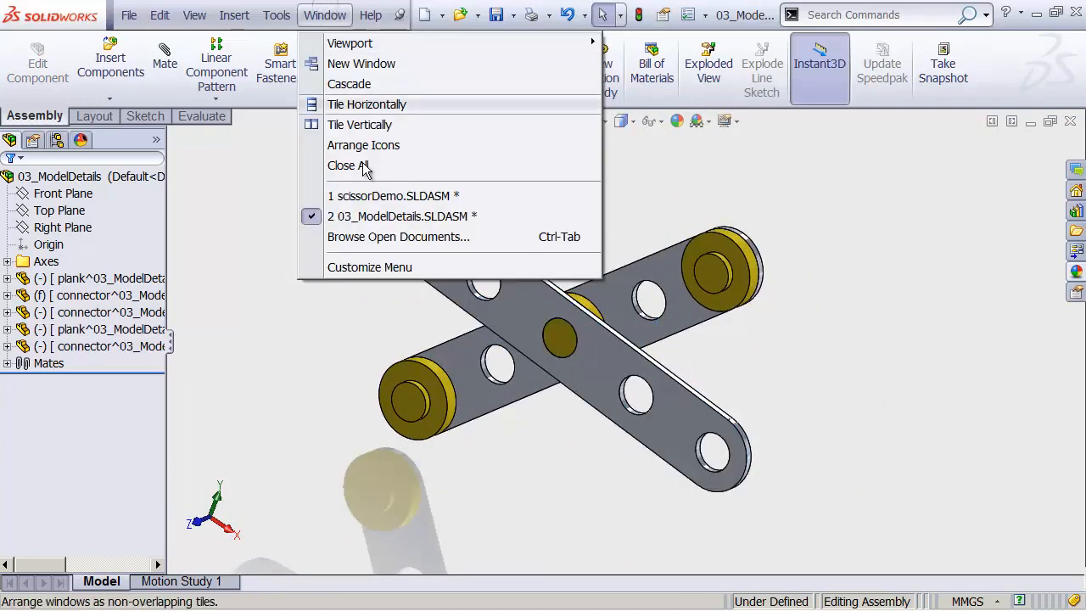
click(388, 194)
drag(648, 273, 649, 358)
click(465, 310)
Flex the scissorDemo linkage by its upper front plank and examine the scissor motion from different angles.
middle_drag(700, 339, 609, 360)
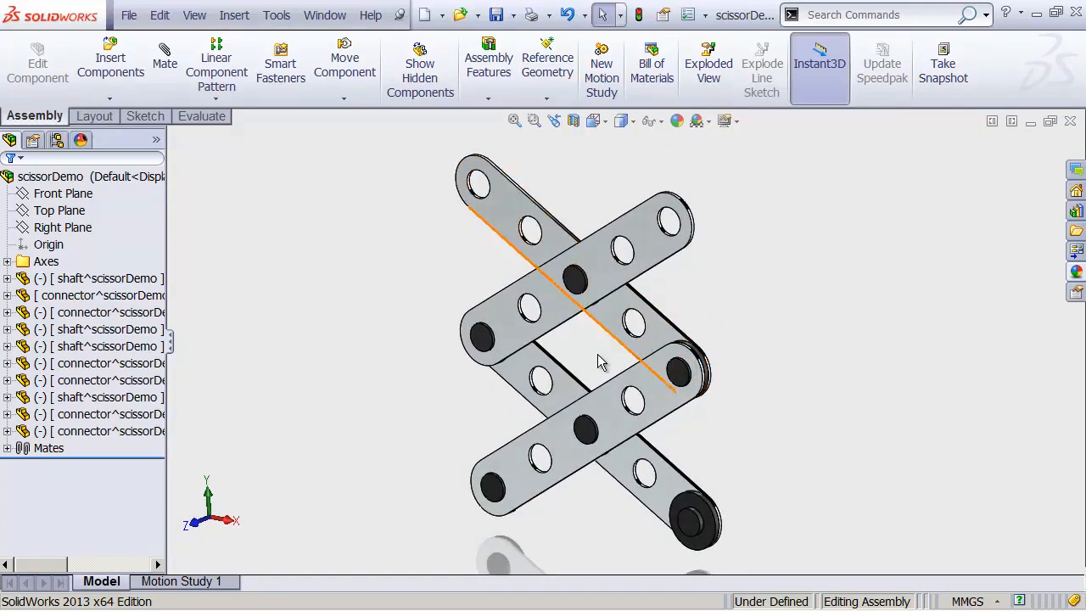
click(552, 319)
middle_drag(511, 384, 708, 311)
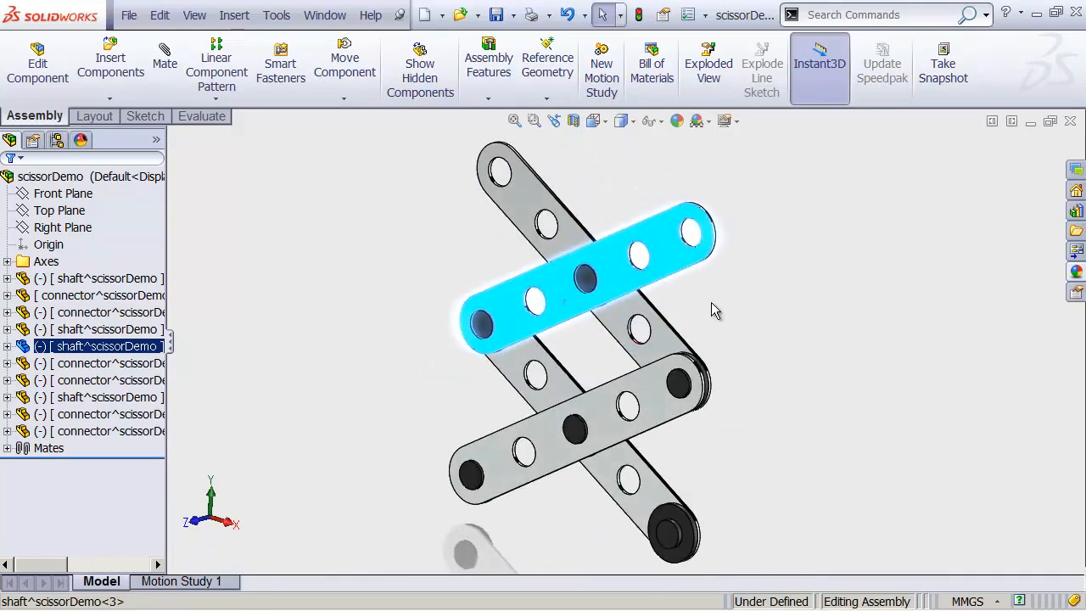
drag(599, 328, 589, 258)
middle_drag(423, 324, 403, 339)
click(429, 370)
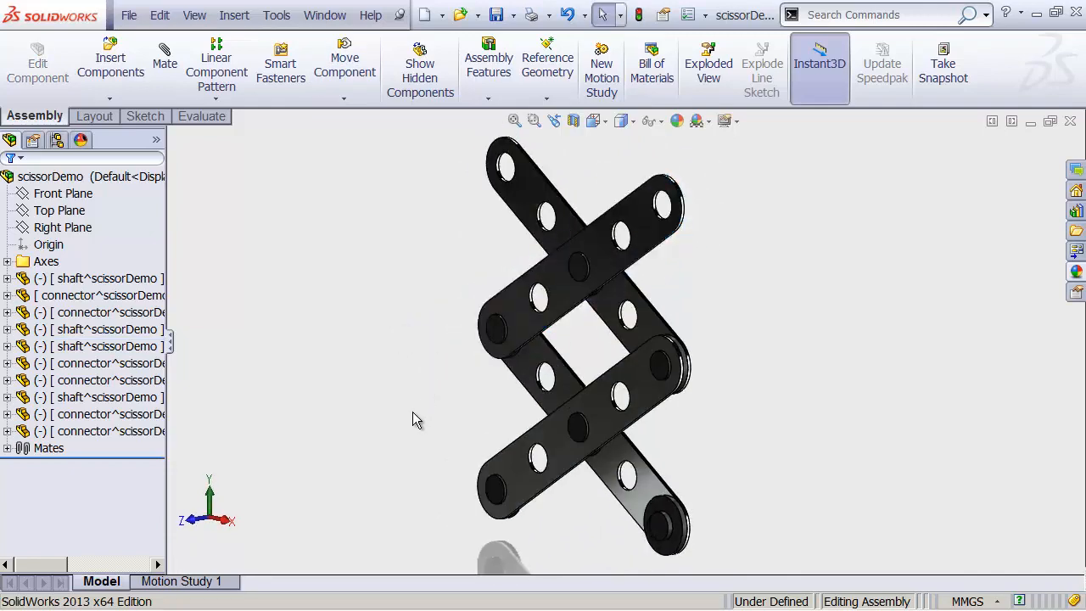